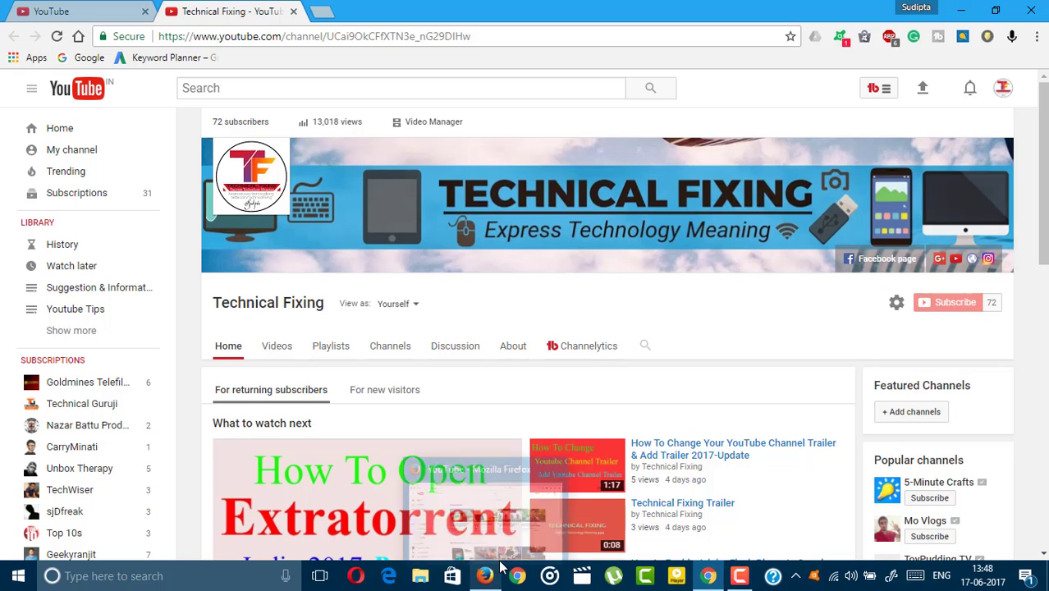
- Switch from Chrome to the Firefox window showing YouTube's Material Design home page
click(497, 573)
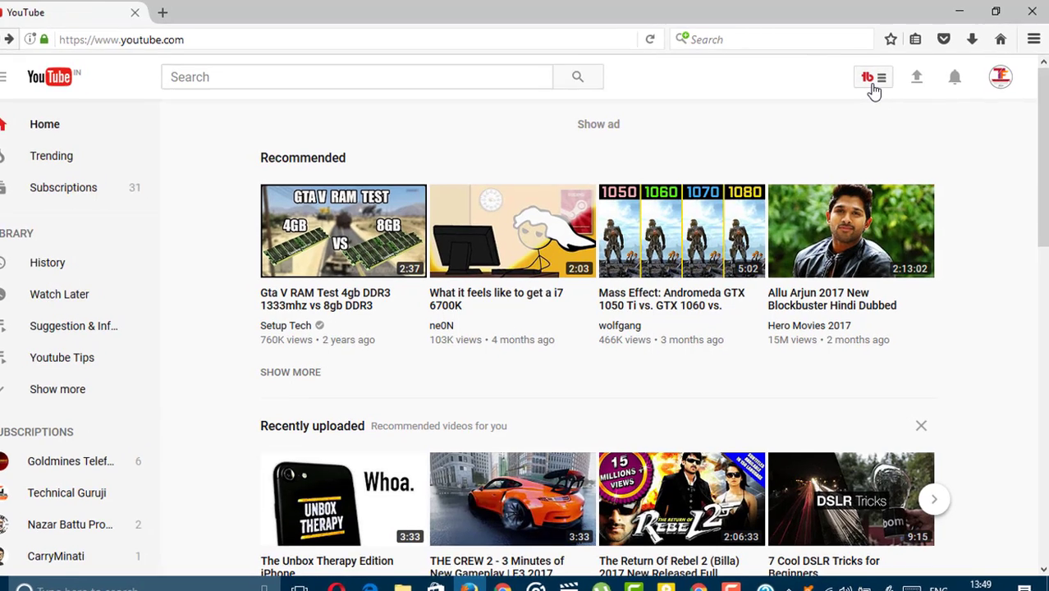
click(876, 75)
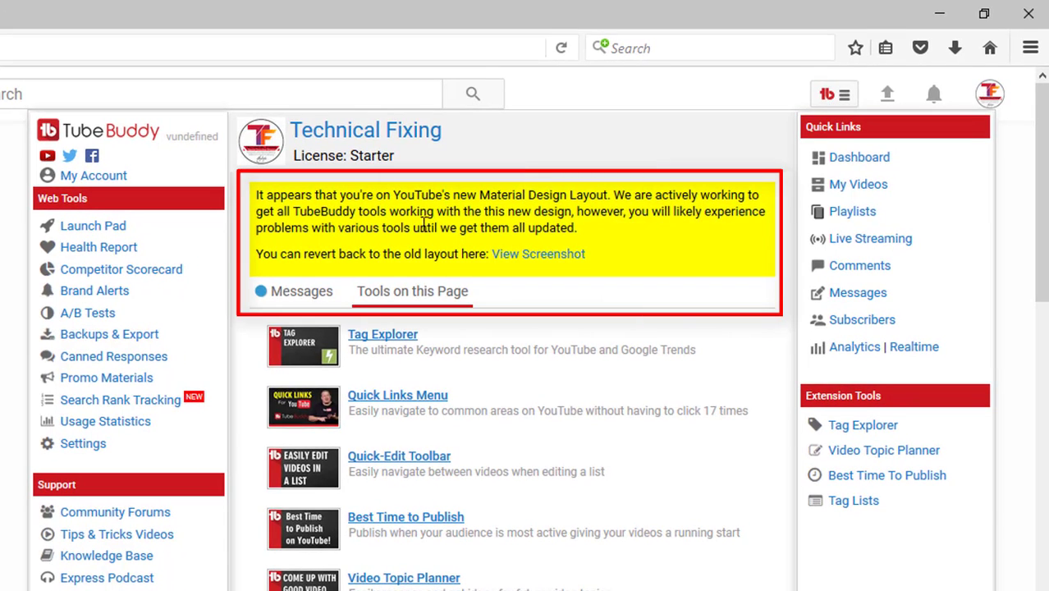
click(877, 83)
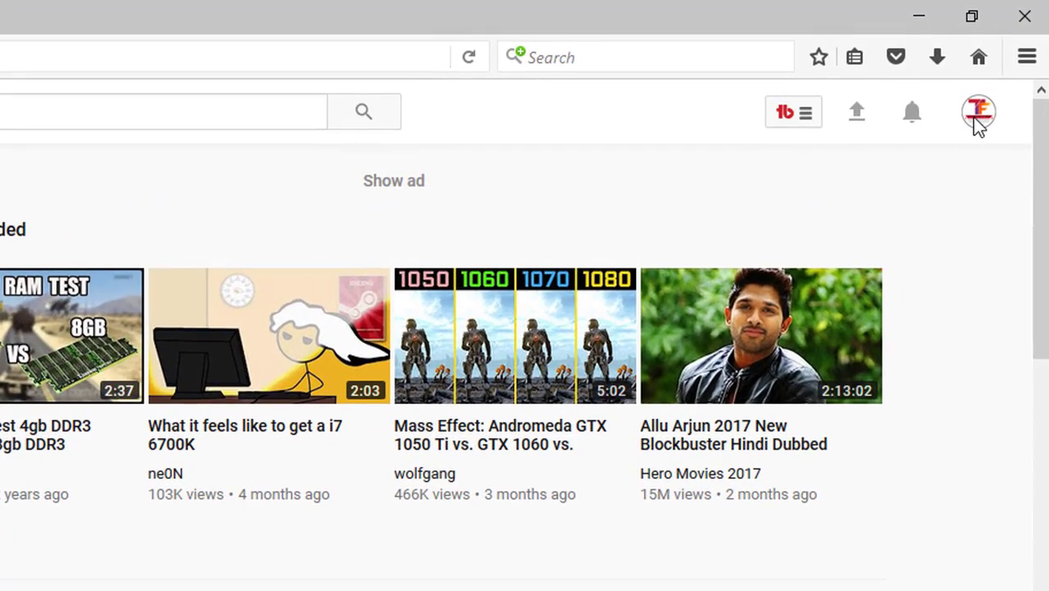
- Choose Restore classic YouTube from the account avatar menu to reach the leaving survey
click(978, 118)
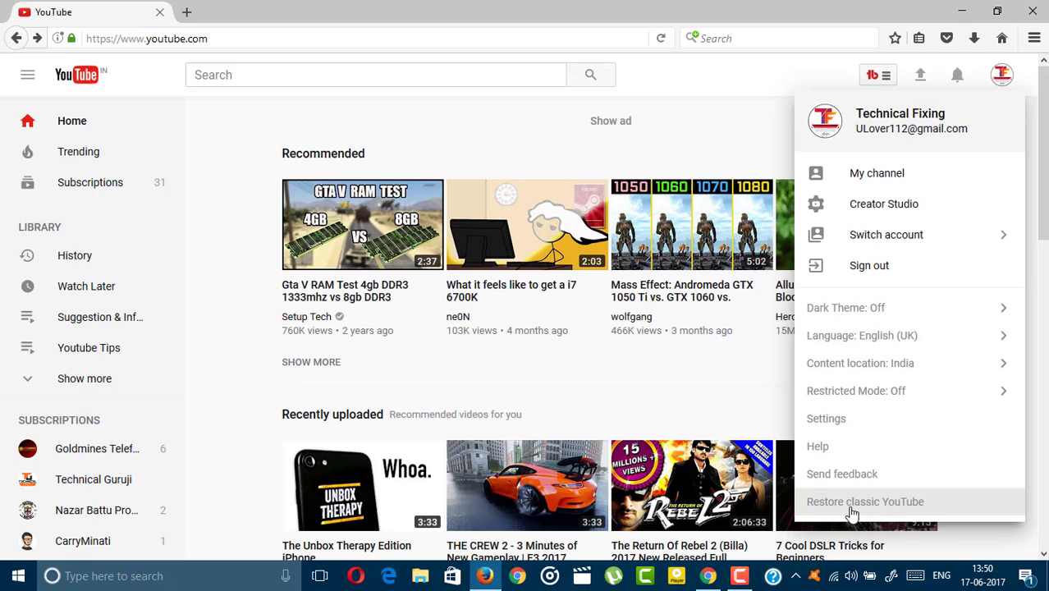
click(852, 513)
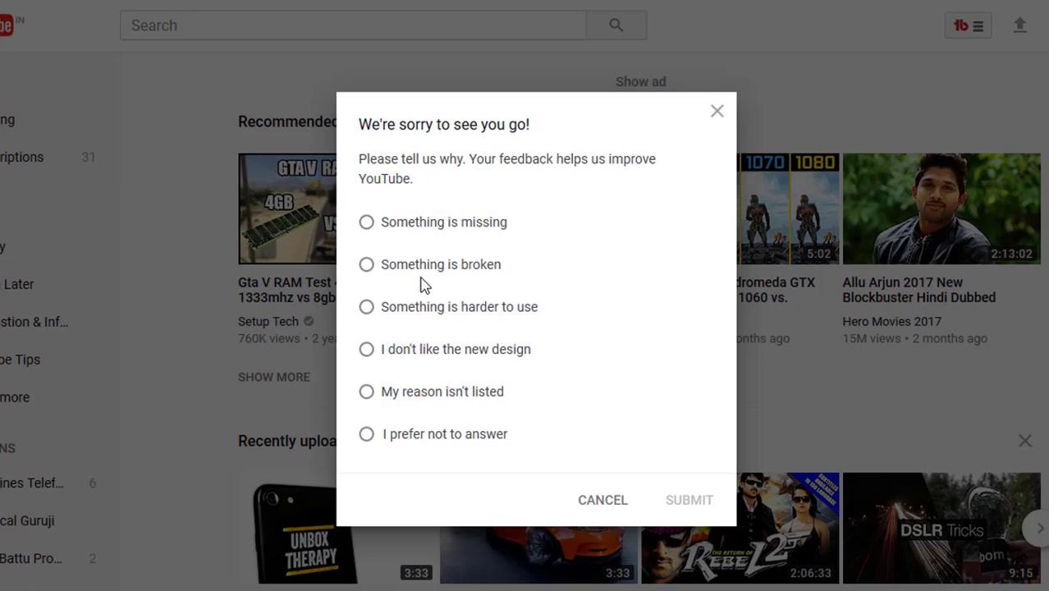
- Answer the survey with 'I don't like the new design' and the note 'tubebuddy dosn't work'
click(380, 361)
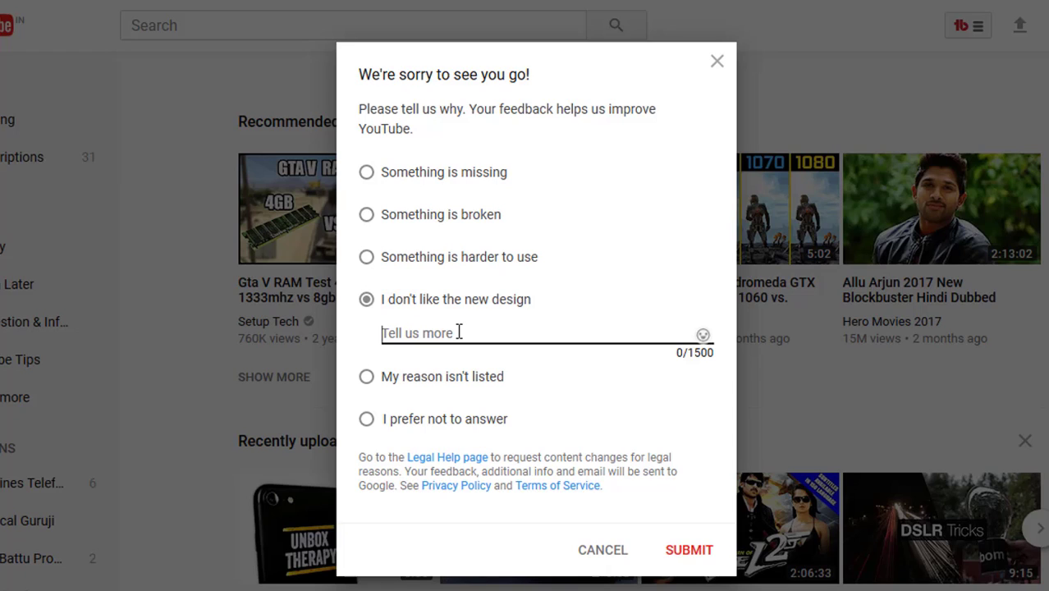
text(t)
text(ube)
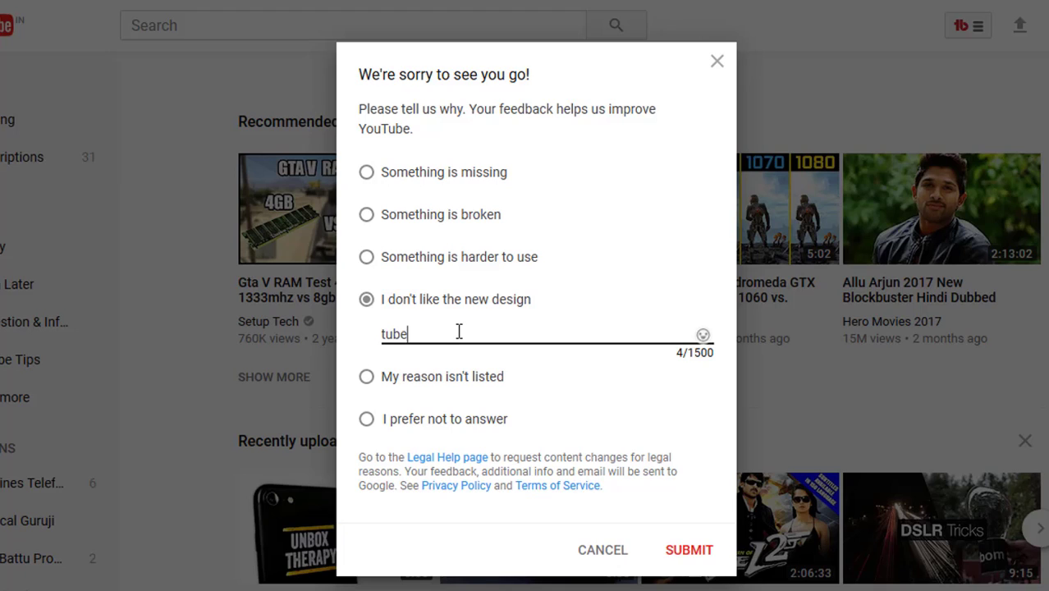
text(bu)
text(ddy )
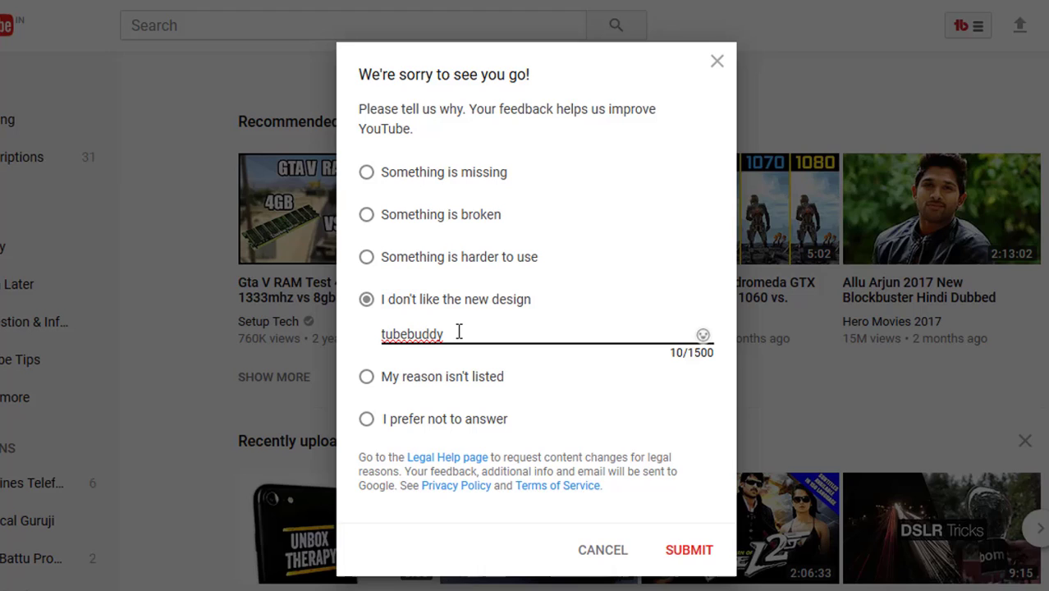
text(dosn)
text(')
text(t w)
text(ork)
click(686, 552)
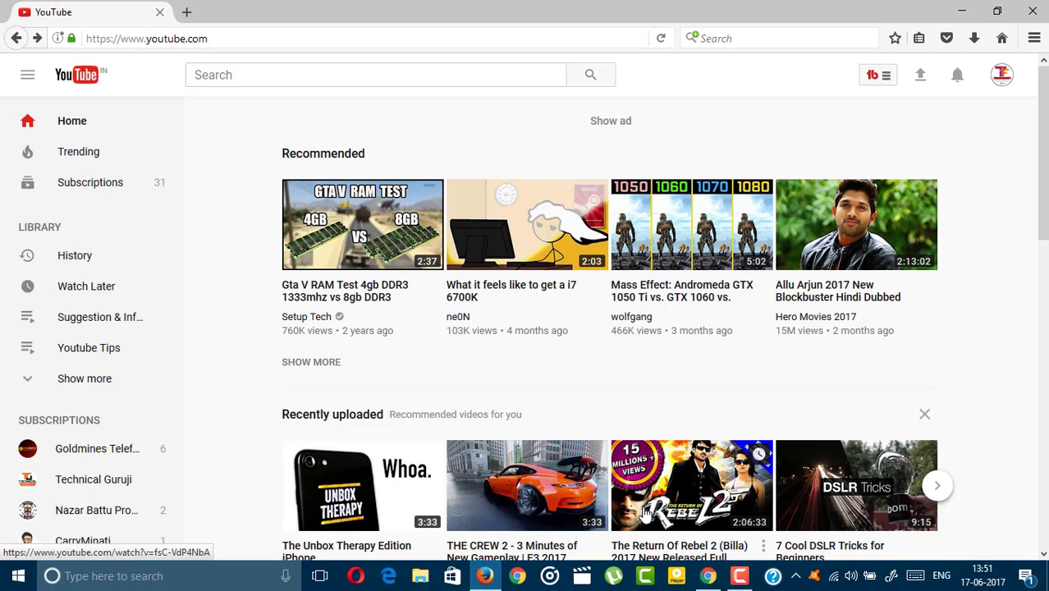
- Submit the feedback, then open and close the TubeBuddy menu to confirm its tools load
click(647, 511)
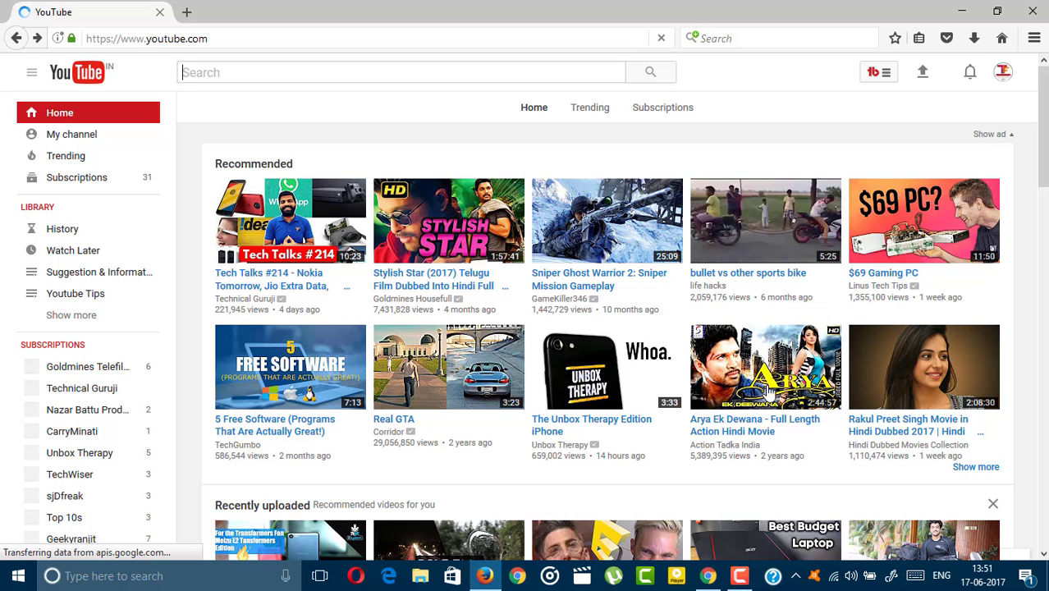
click(873, 74)
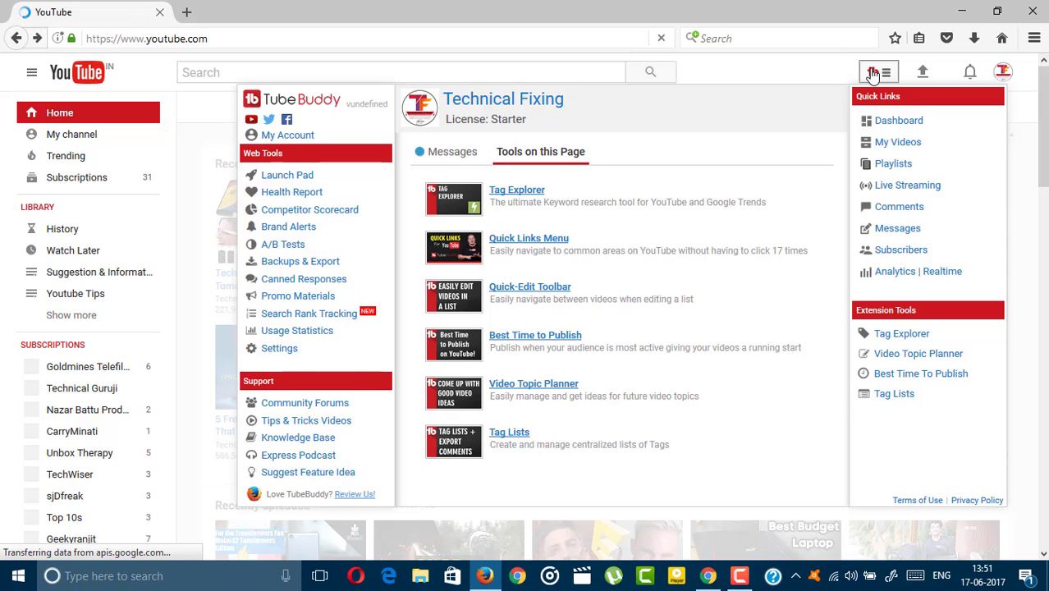
click(874, 74)
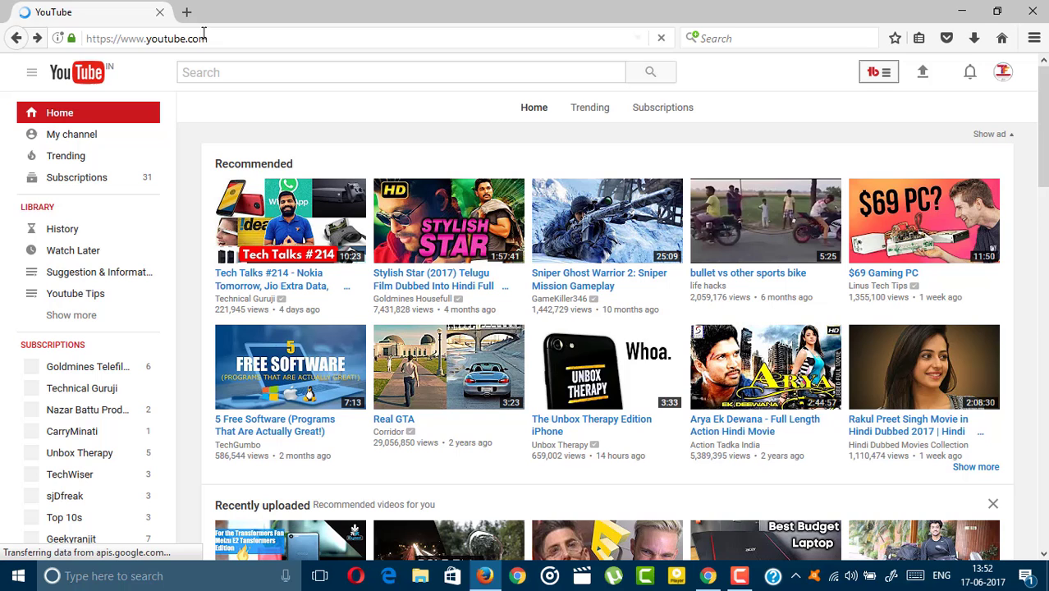
- In a new Firefox tab, go to youtube.com/testtube
click(187, 13)
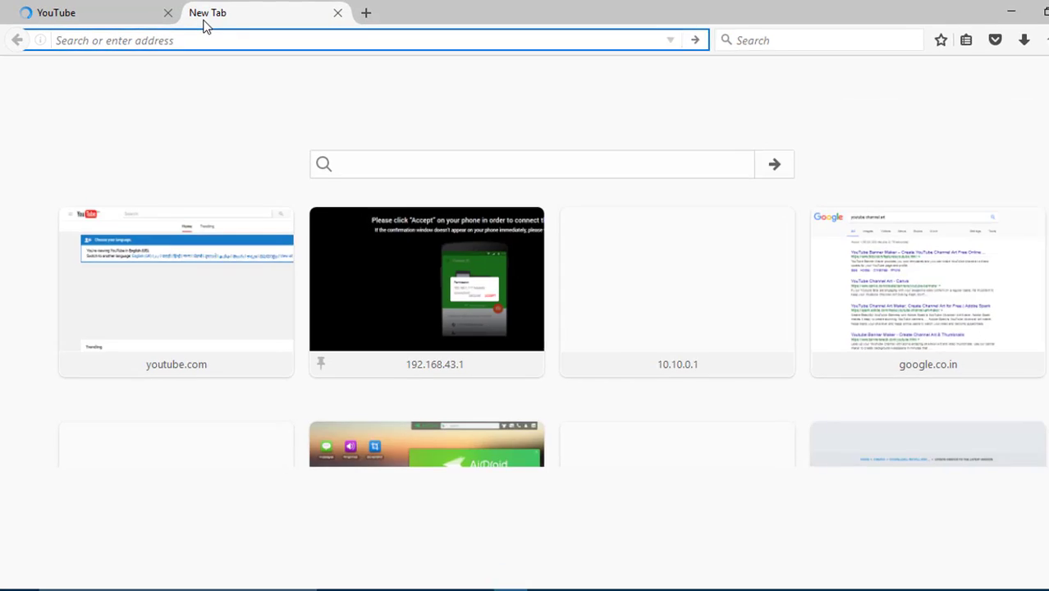
text(youtube.com/)
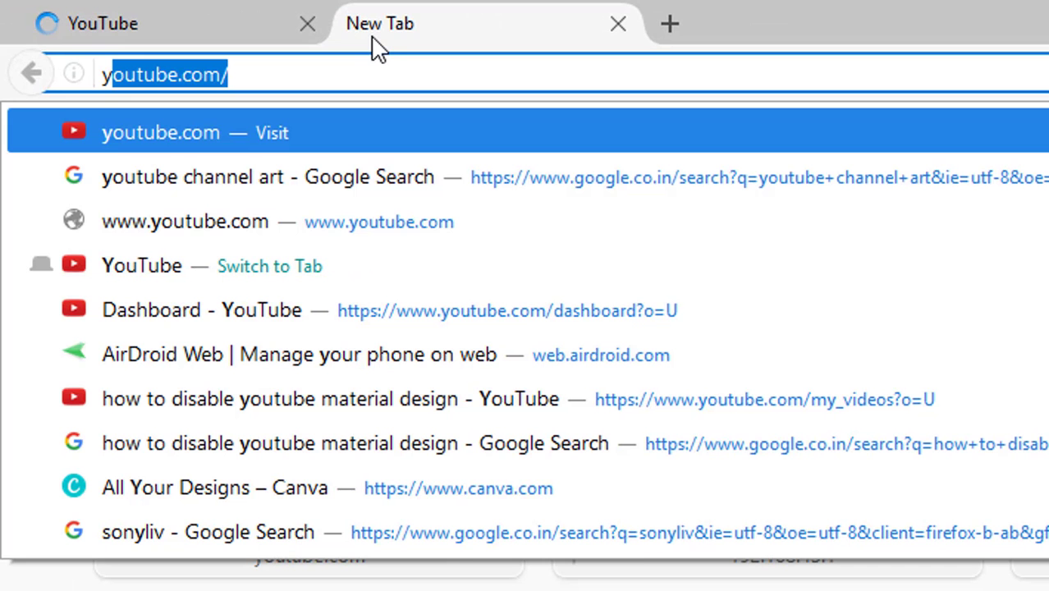
click(343, 66)
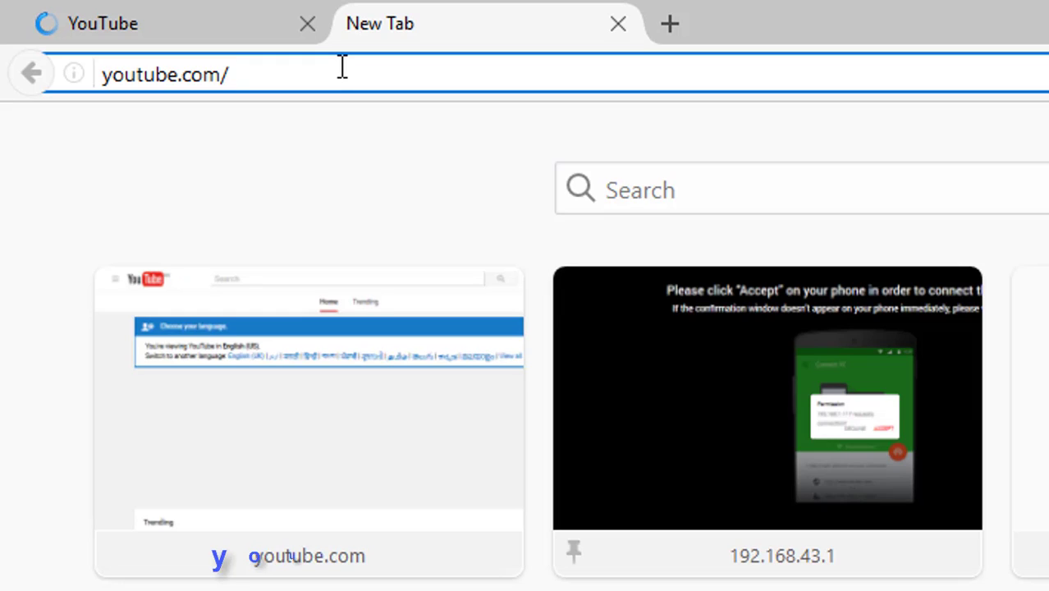
text(te)
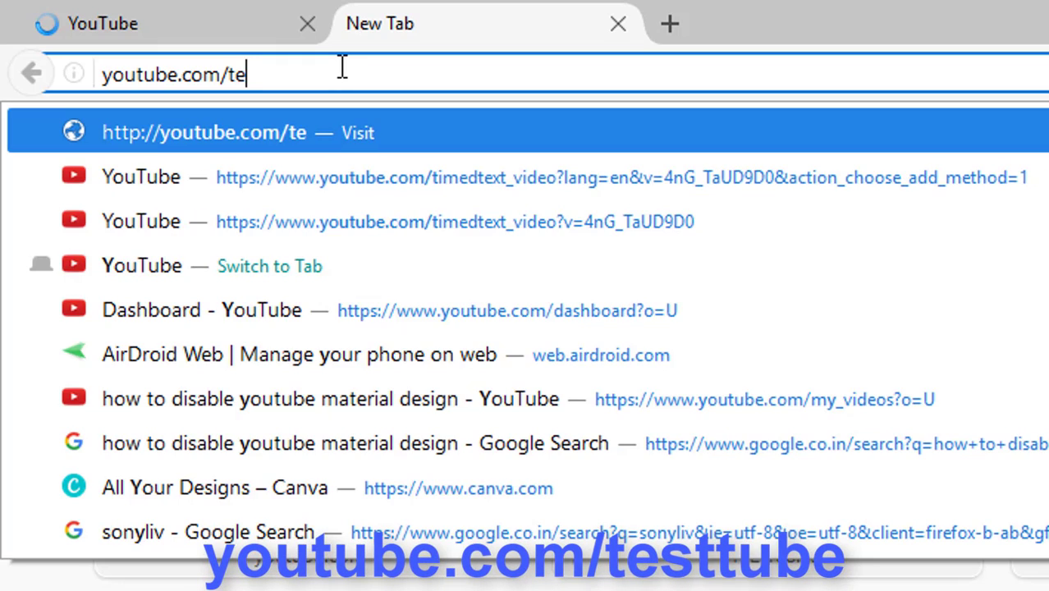
text(stt)
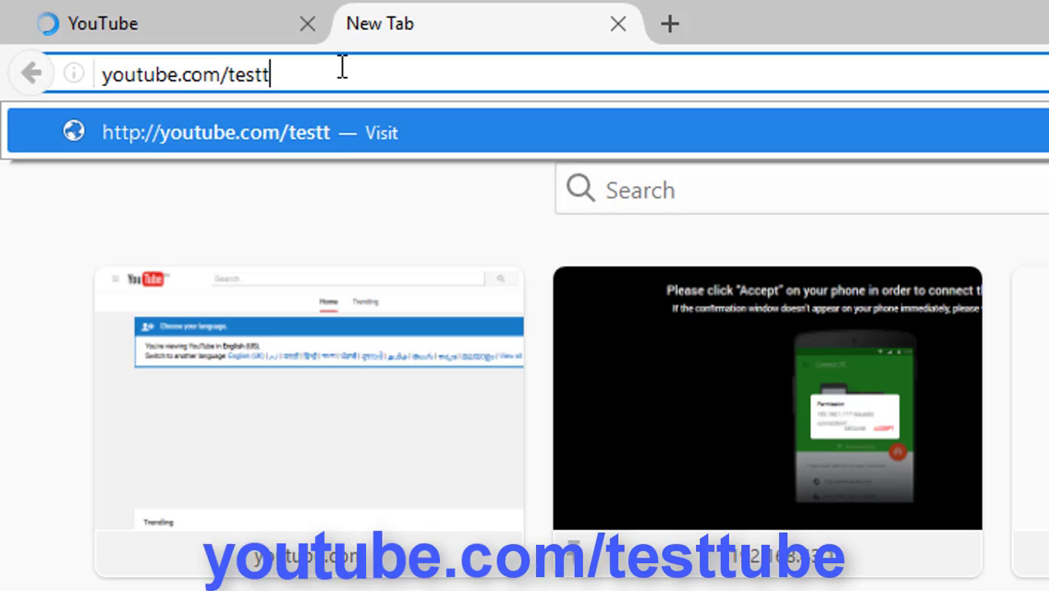
text(ube)
key(Return)
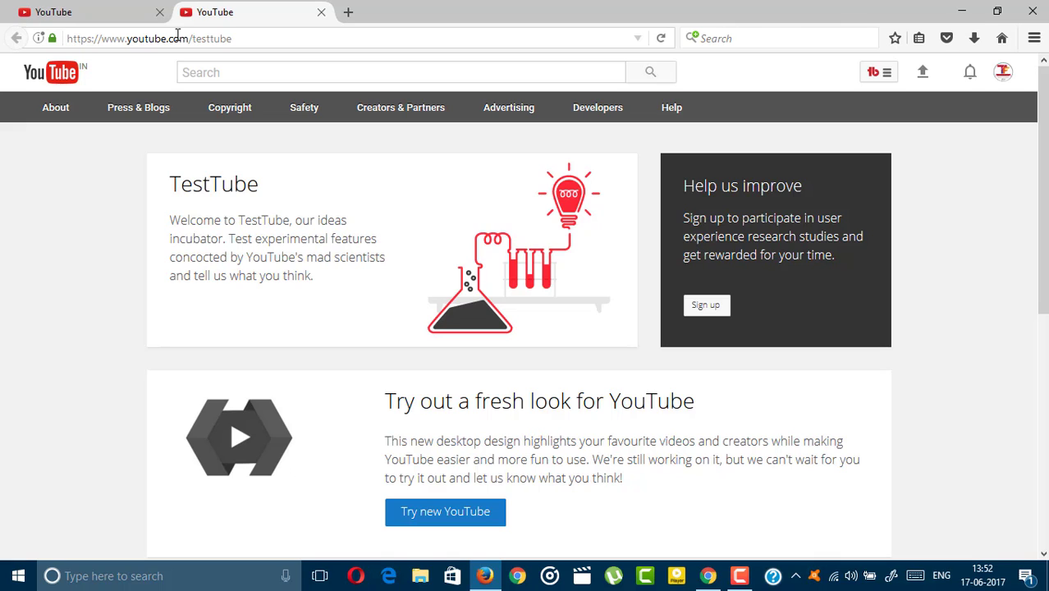
- Scroll through TestTube's Try new YouTube section, then return to the classic home tab
scroll(536, 265, down, 2)
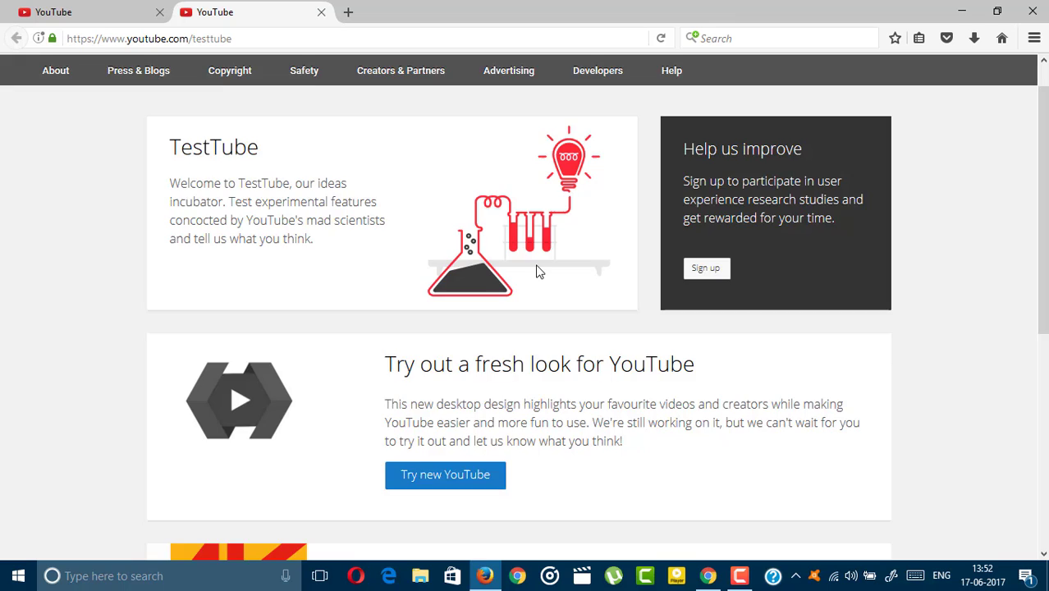
scroll(536, 273, down, 2)
scroll(537, 265, down, 1)
scroll(539, 265, down, 1)
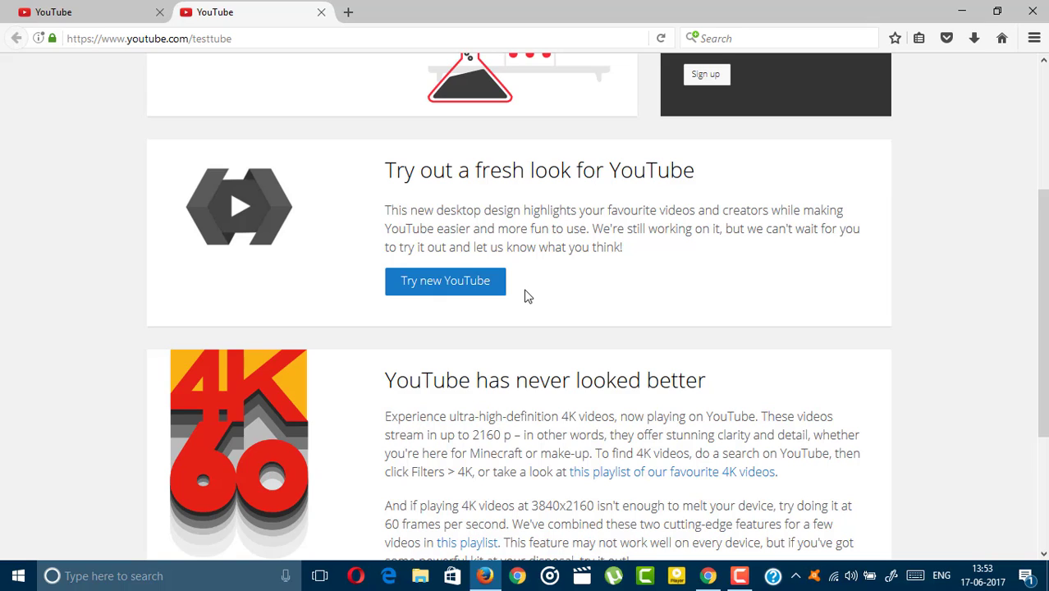
scroll(527, 297, up, 3)
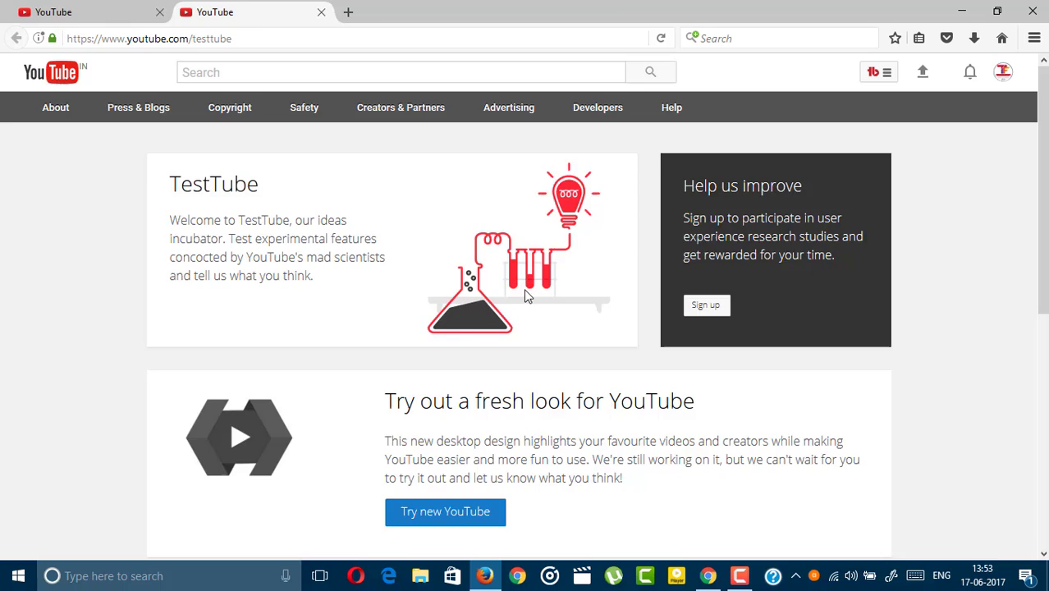
key(ctrl+Tab)
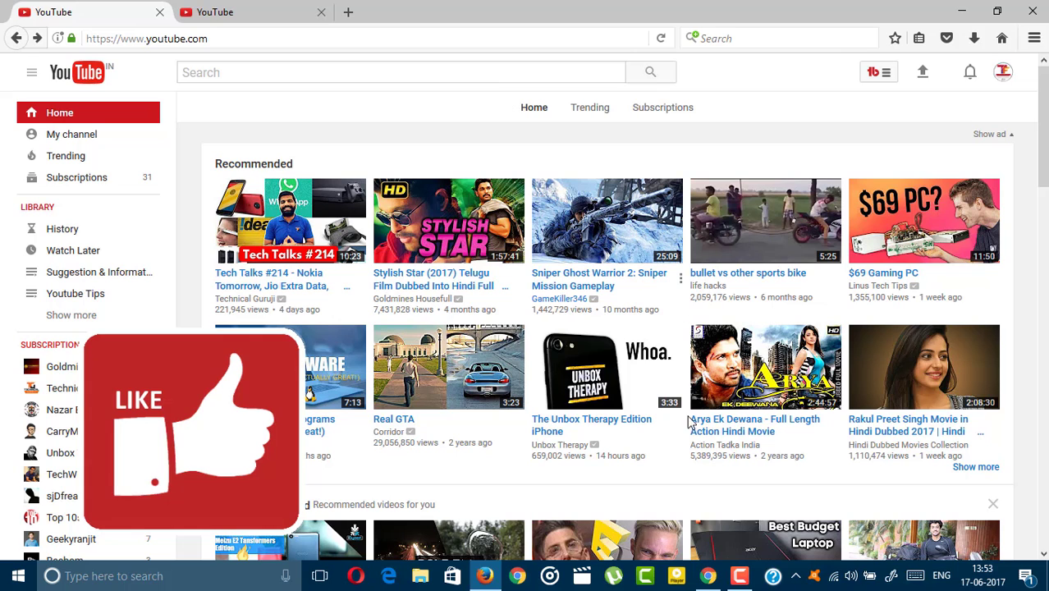
- In Chrome, subscribe to Technical Fixing and turn on all its notifications via the bell
click(708, 575)
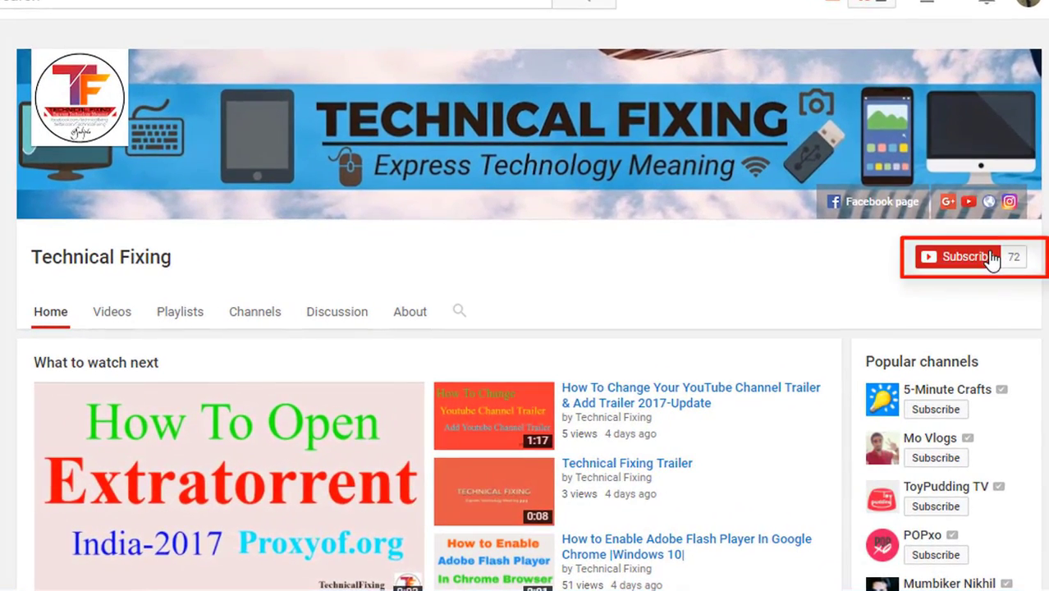
click(991, 255)
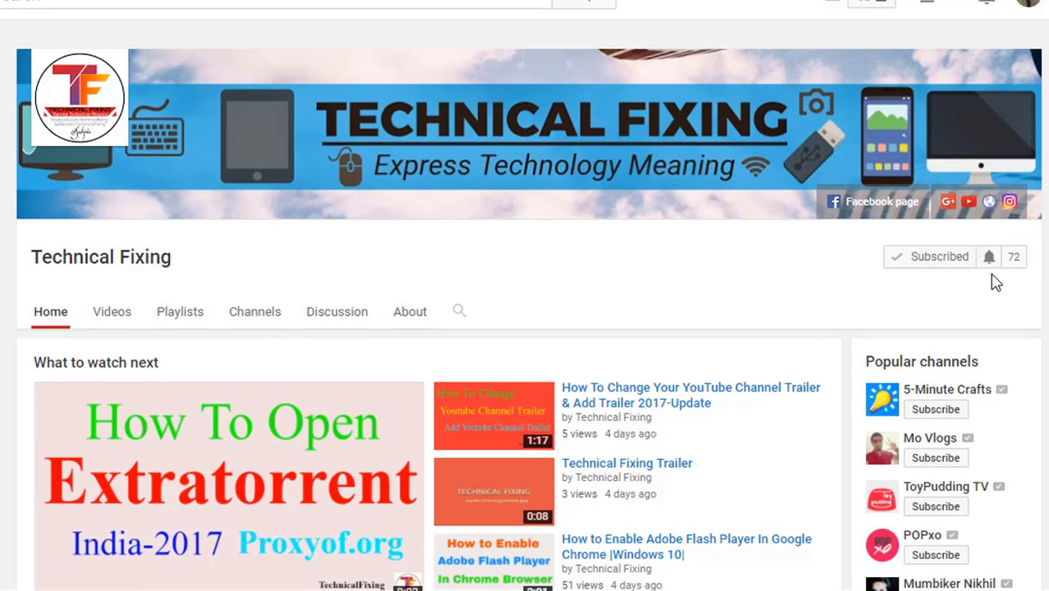
click(991, 264)
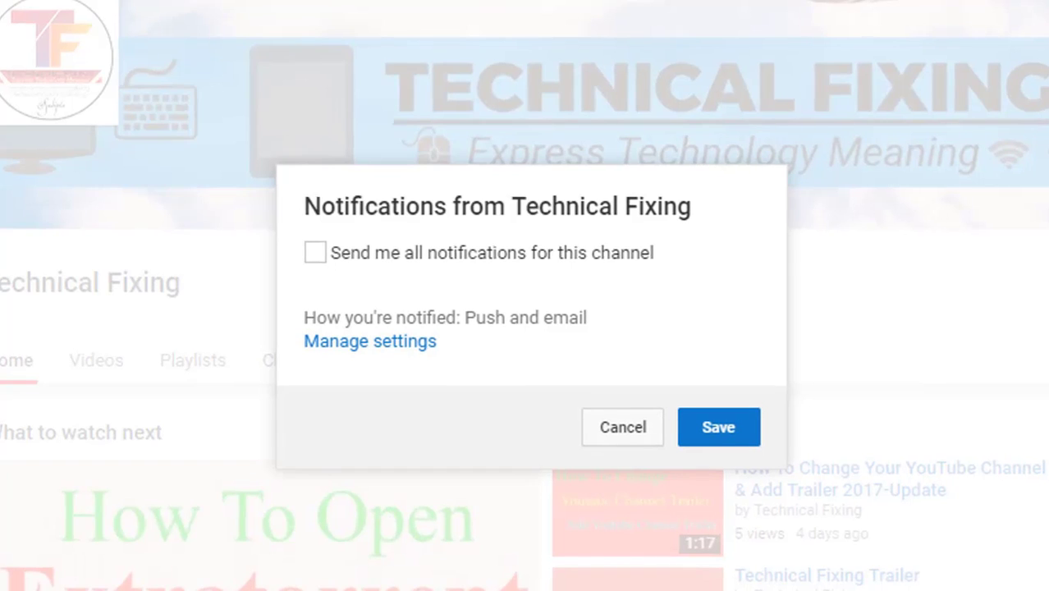
click(316, 254)
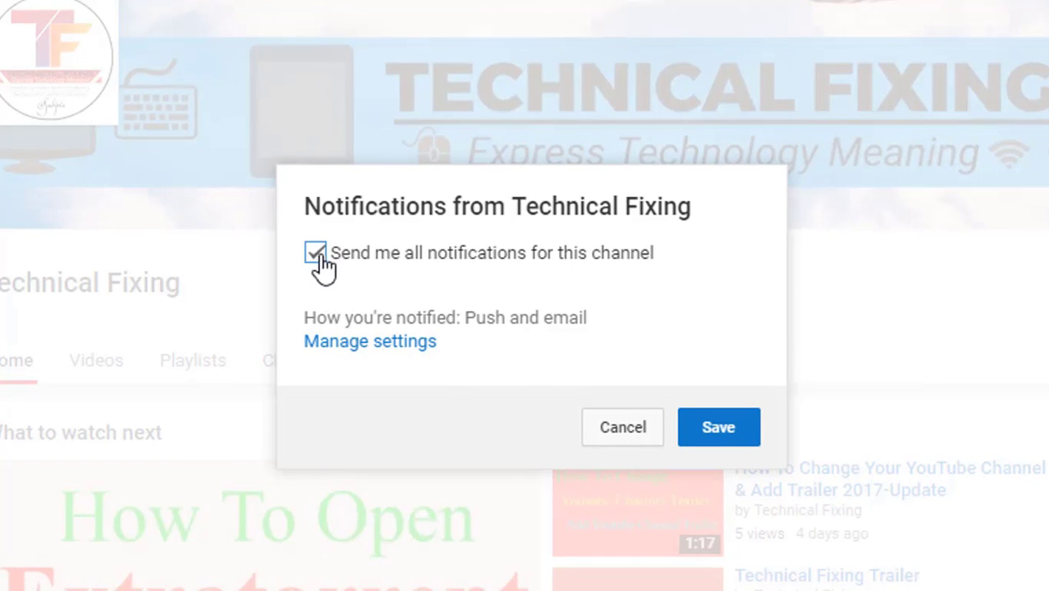